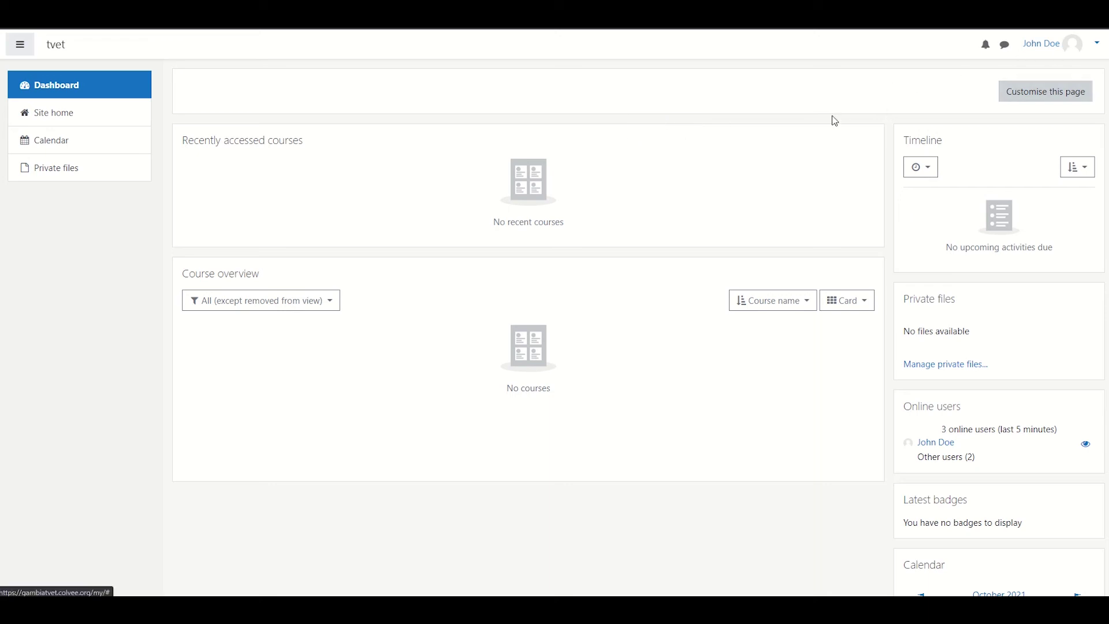
# Go to your own Moodle profile page via the top-right account avatar menu.
pyautogui.click(1073, 51)
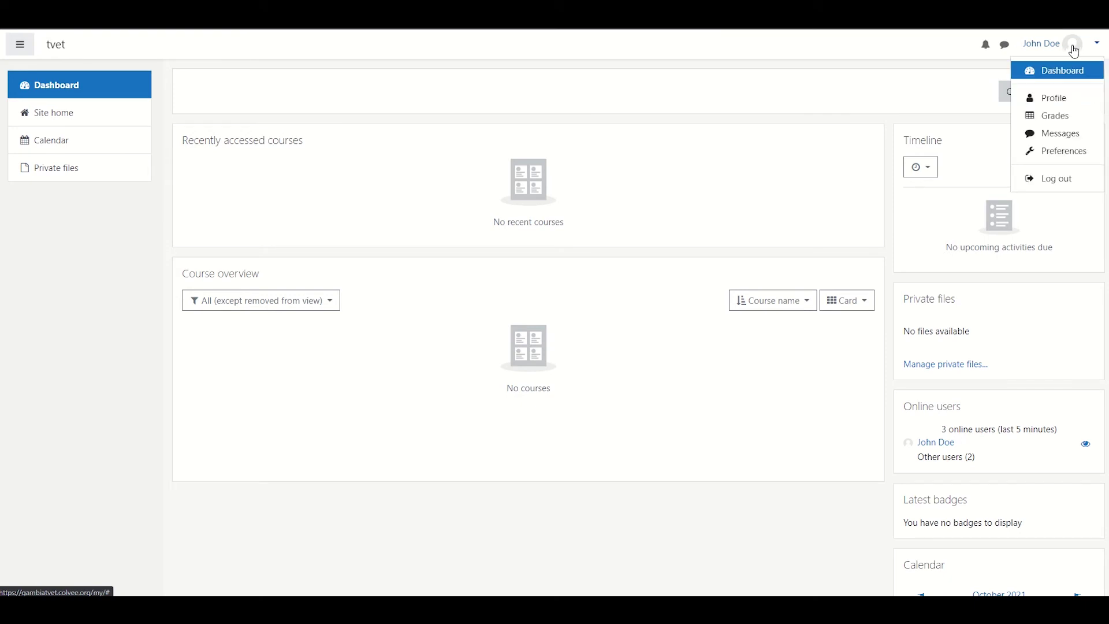
pyautogui.press('Escape')
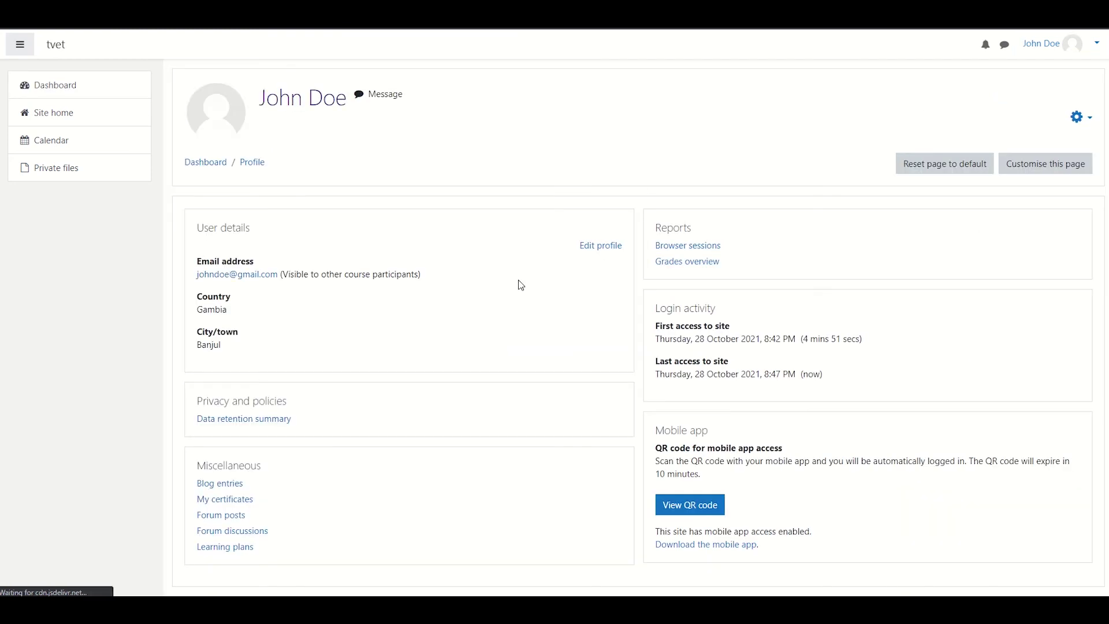
pyautogui.scroll(-2, 518, 280)
pyautogui.scroll(2, 397, 210)
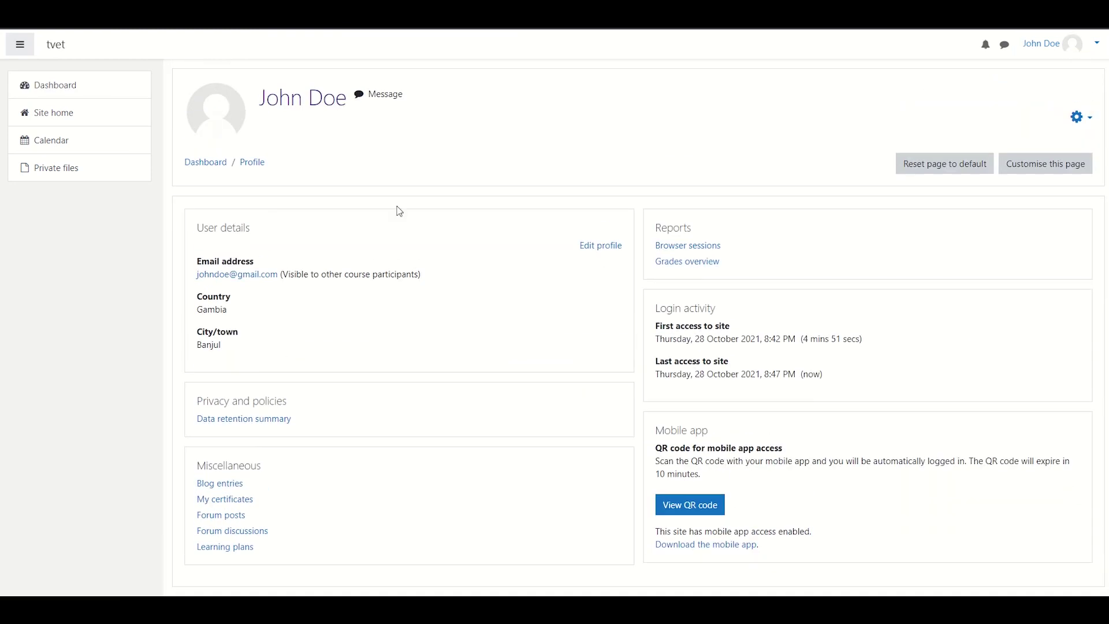
# In Edit profile, change the Surname field to 'Mark Doe'.
pyautogui.click(604, 250)
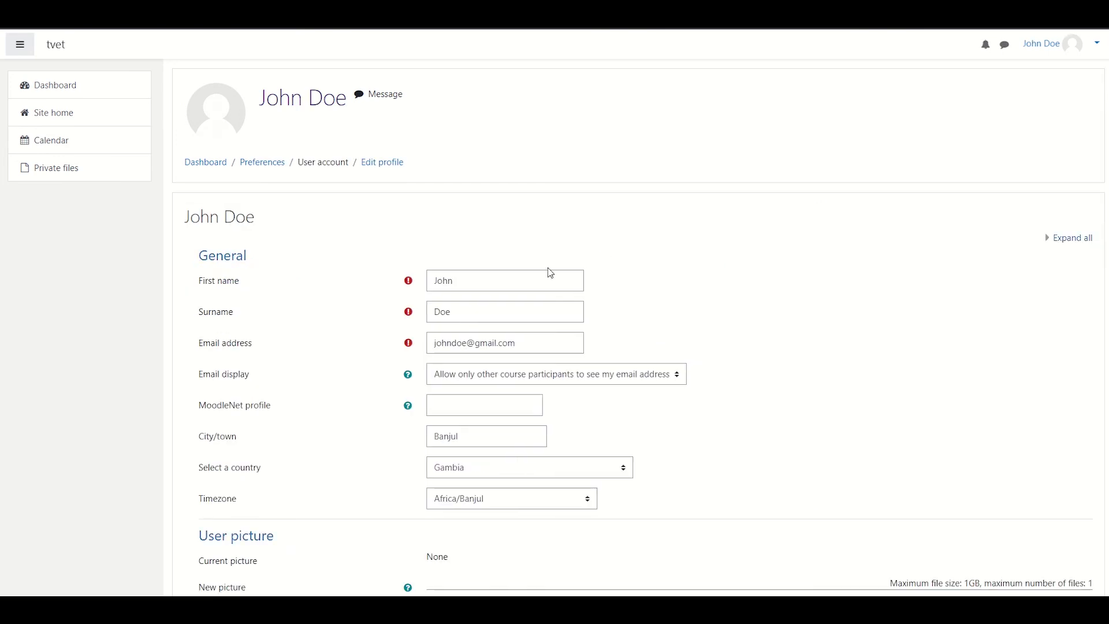
pyautogui.scroll(-2, 426, 226)
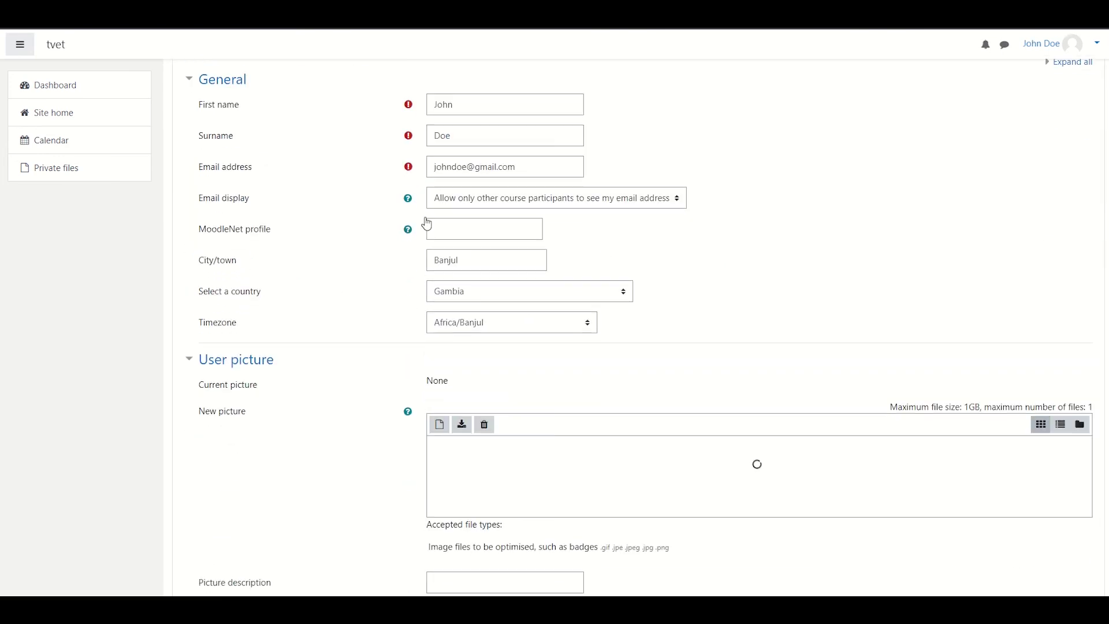
pyautogui.scroll(1, 456, 209)
pyautogui.click(459, 221)
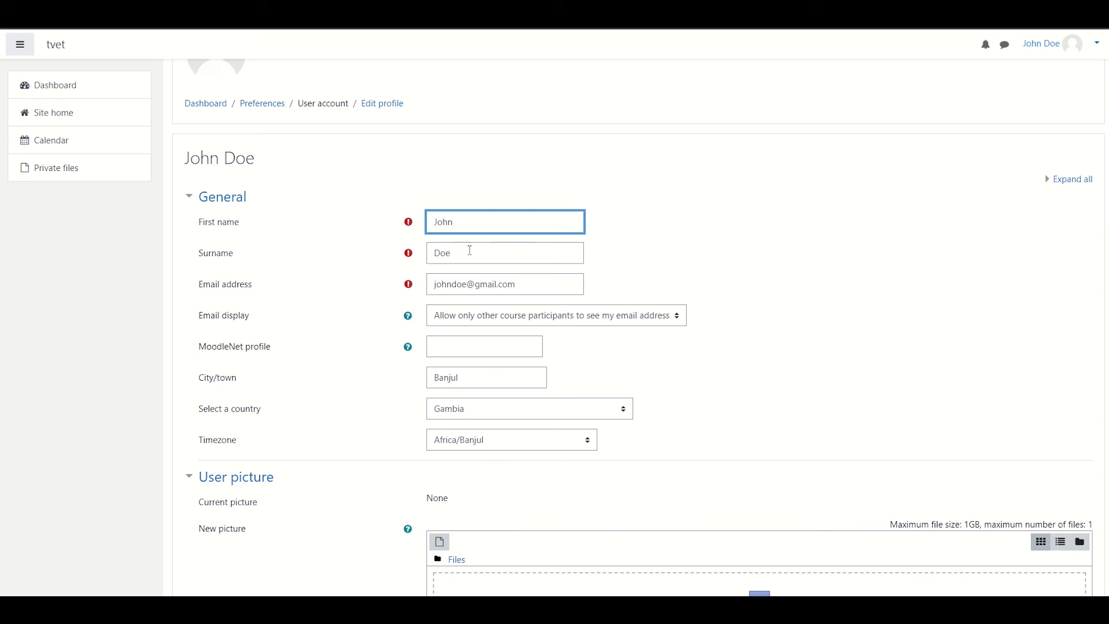
pyautogui.click(436, 253)
pyautogui.write('Mark')
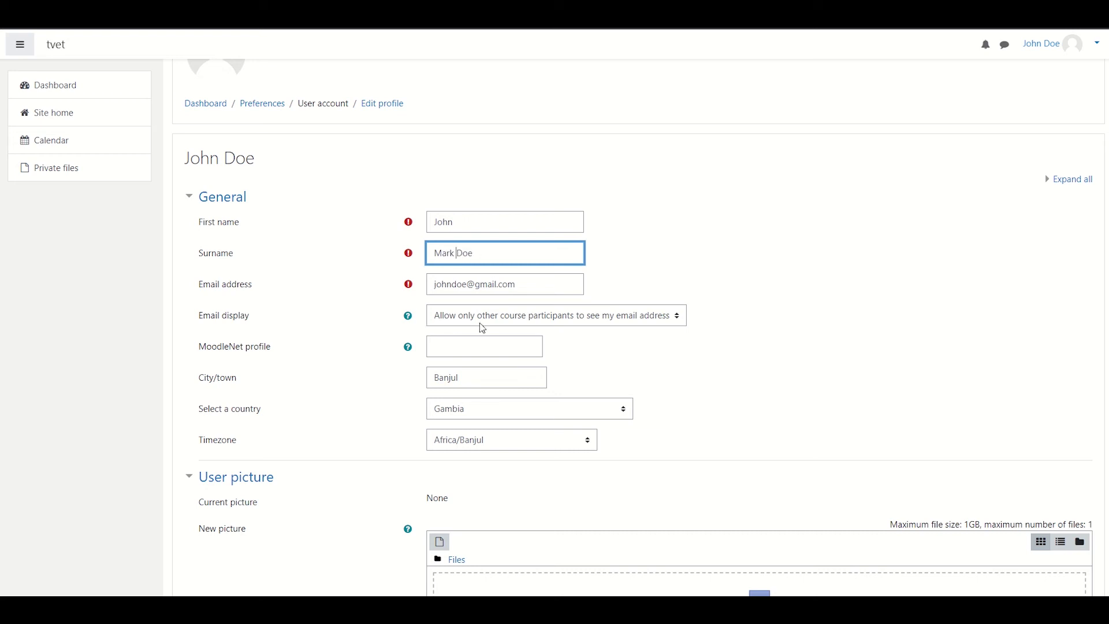
pyautogui.scroll(-1, 486, 322)
pyautogui.click(456, 320)
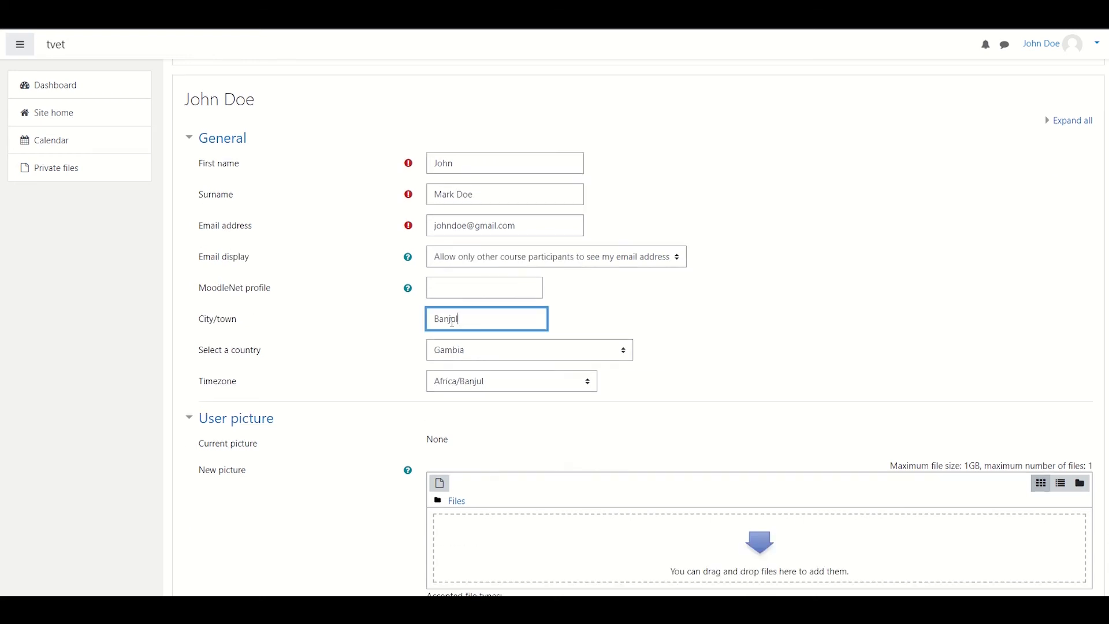
pyautogui.scroll(-2, 430, 368)
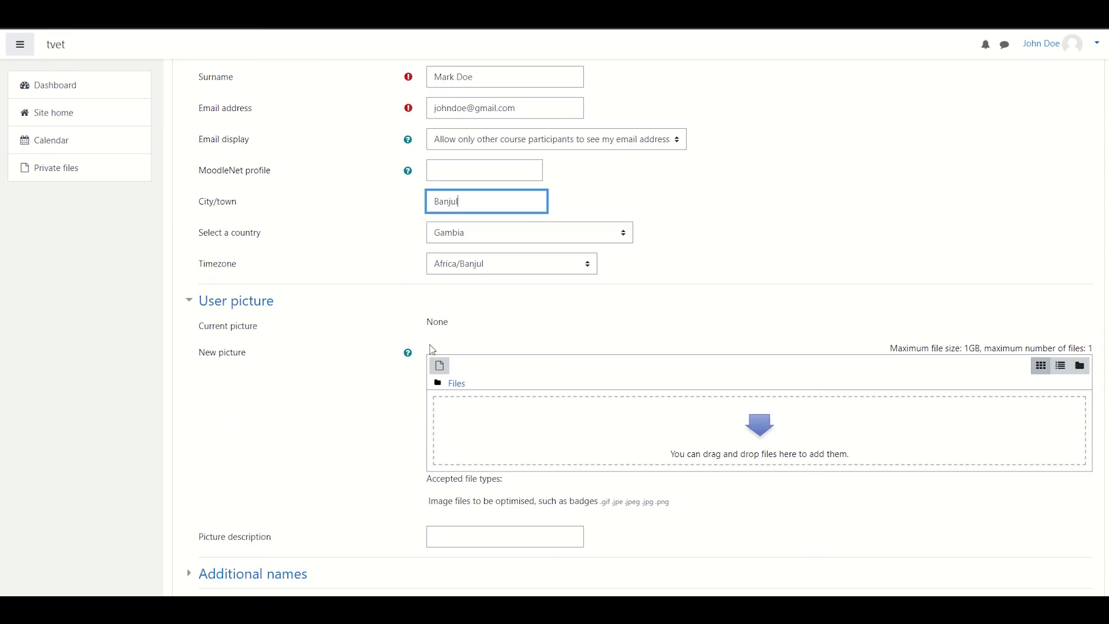
pyautogui.scroll(-1, 469, 325)
pyautogui.scroll(-1, 444, 332)
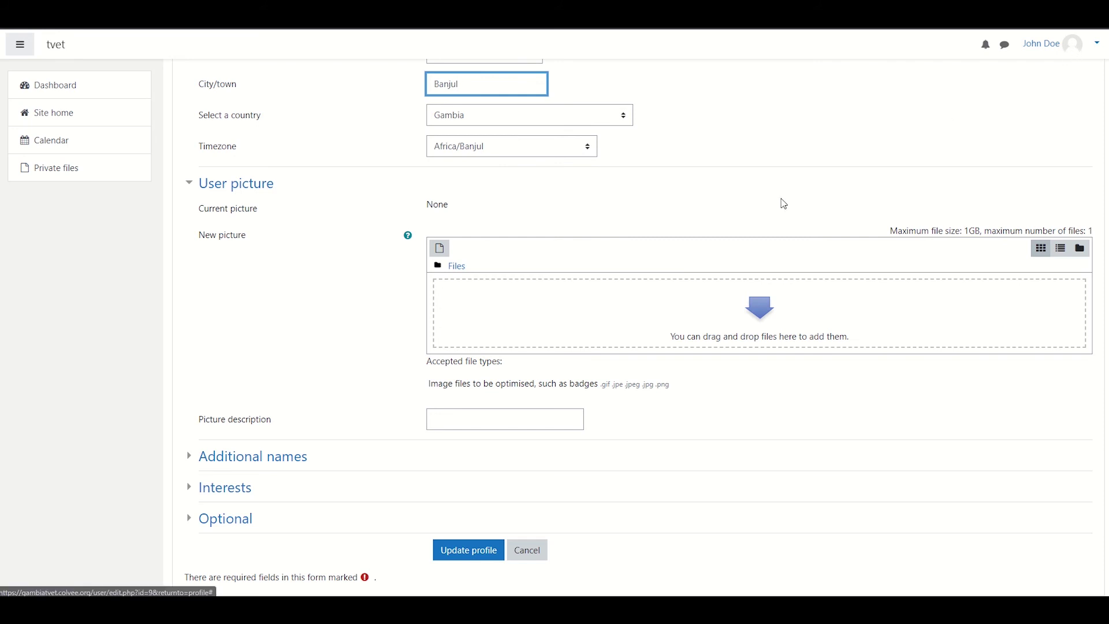
# Choose the WhatsApp image from the Desktop as the new profile picture file.
pyautogui.click(441, 250)
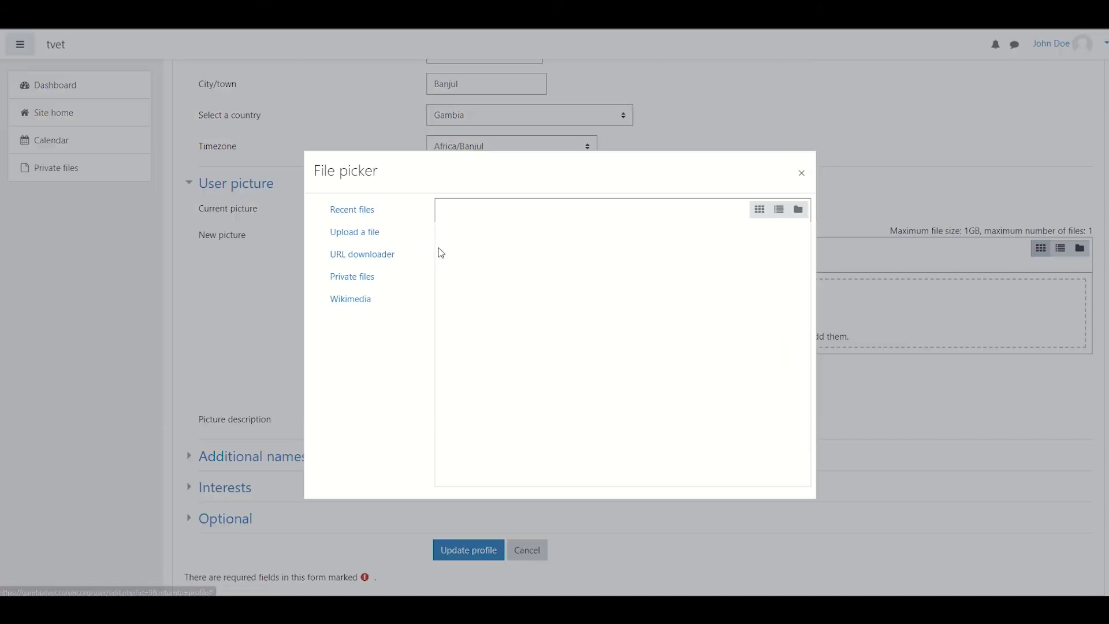
pyautogui.click(361, 236)
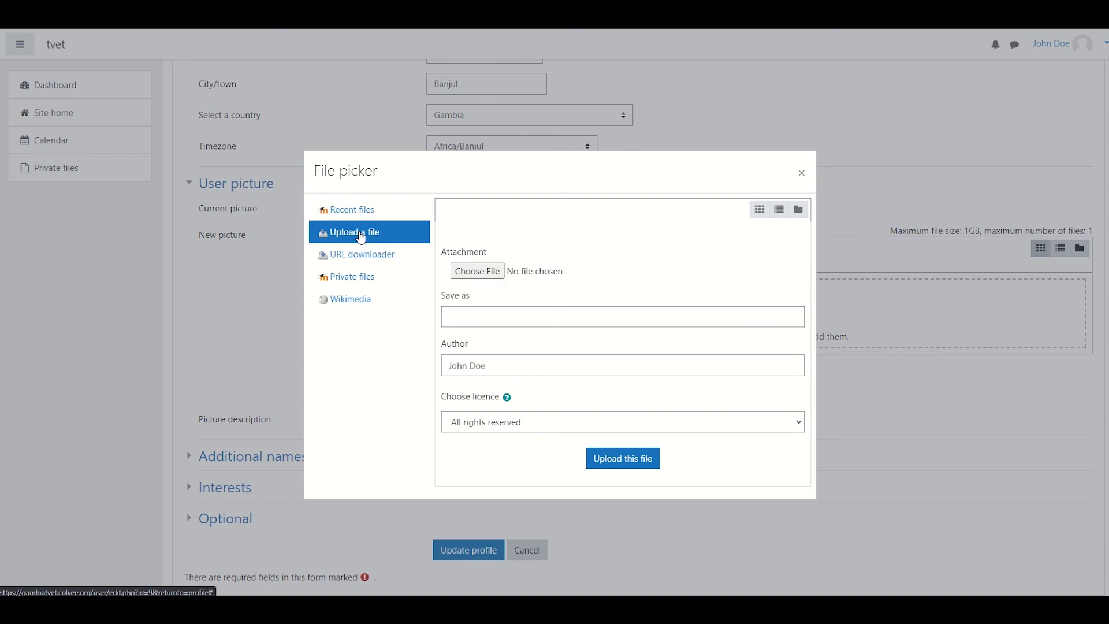
pyautogui.click(482, 274)
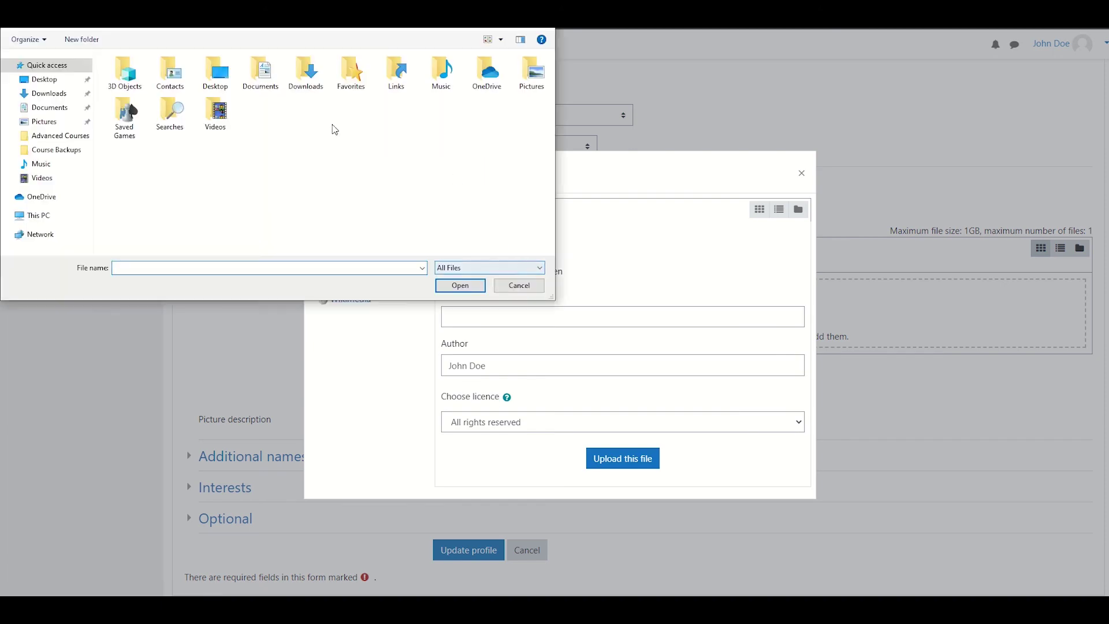
pyautogui.moveTo(38, 215)
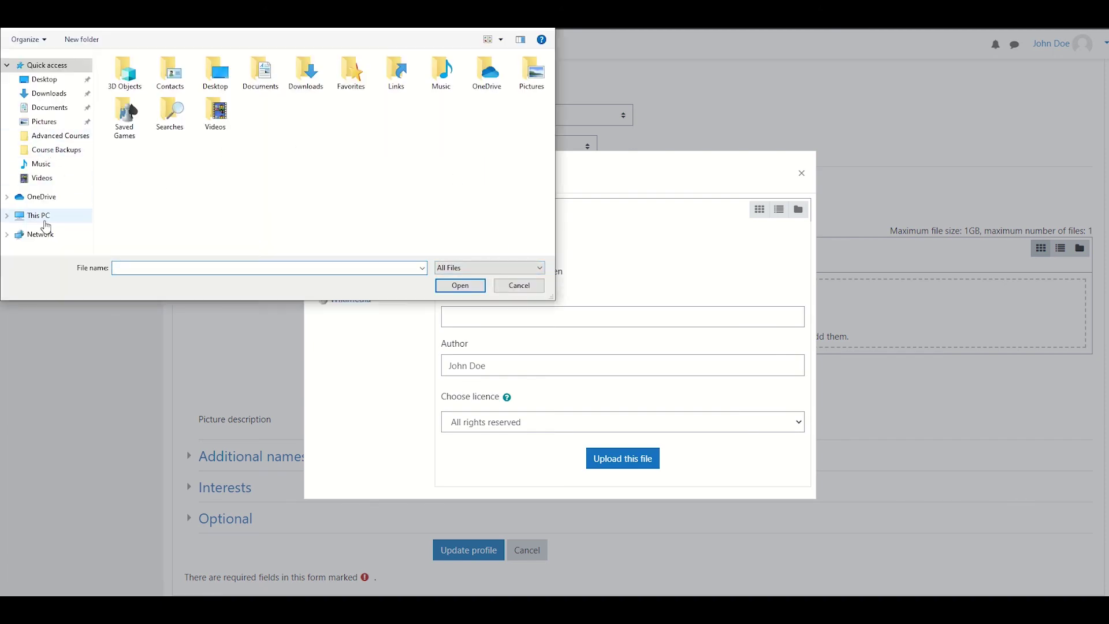
pyautogui.click(48, 80)
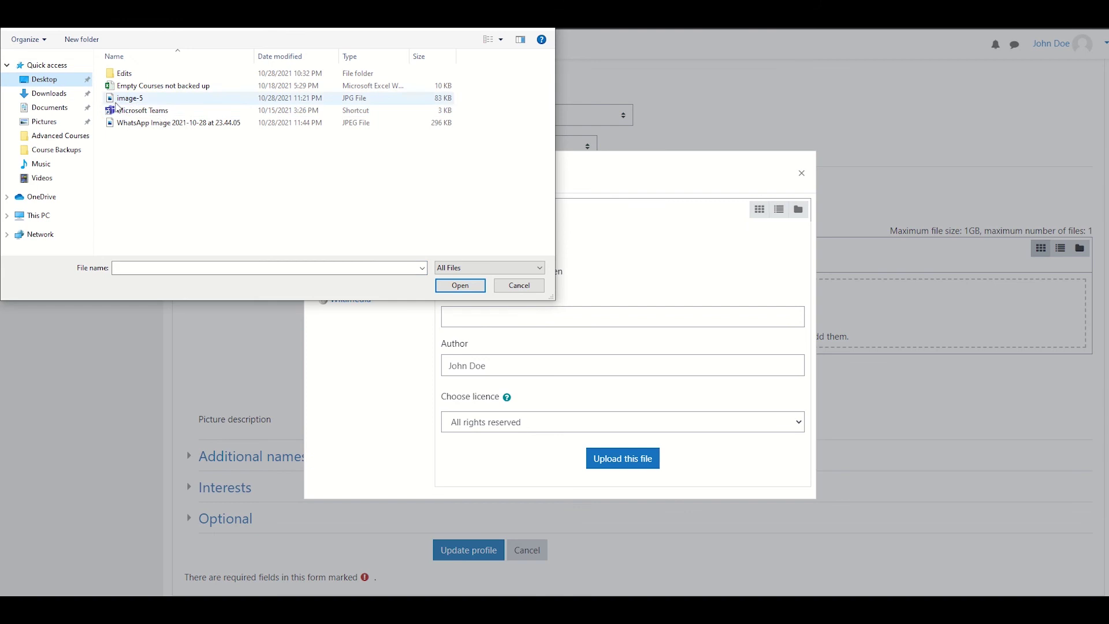
pyautogui.click(173, 123)
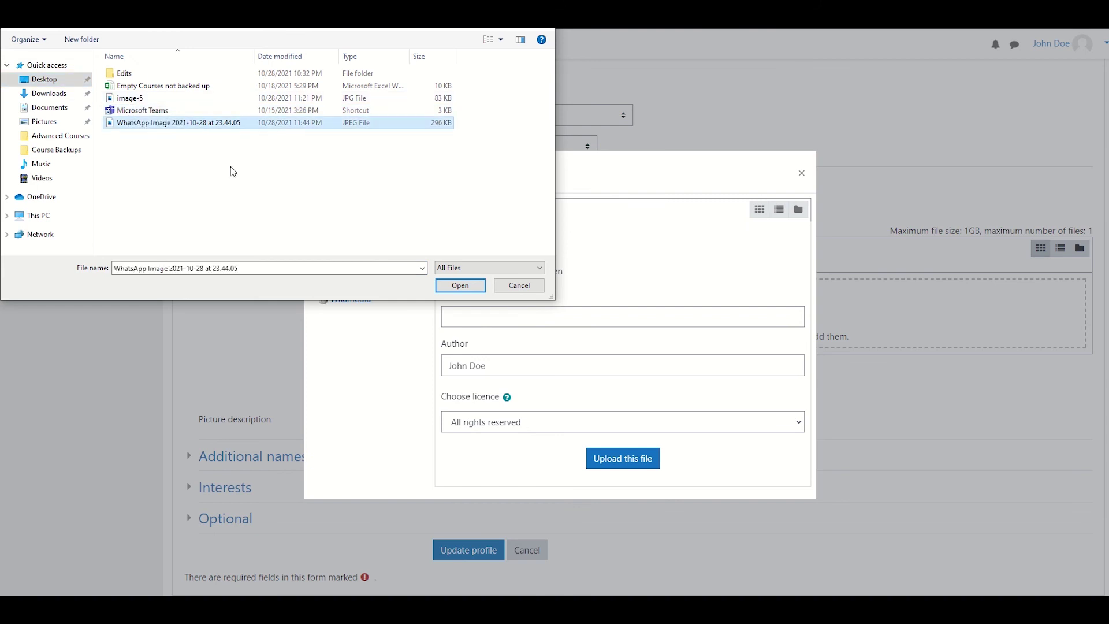
pyautogui.click(476, 286)
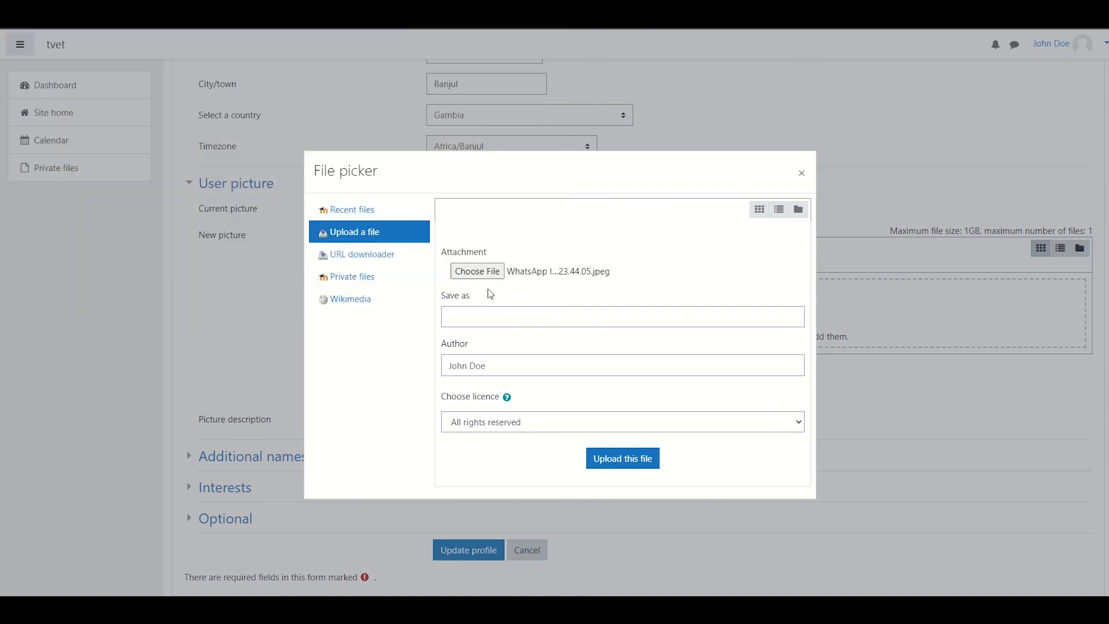
# Upload the selected WhatsApp image into the profile form's picture section.
pyautogui.click(616, 461)
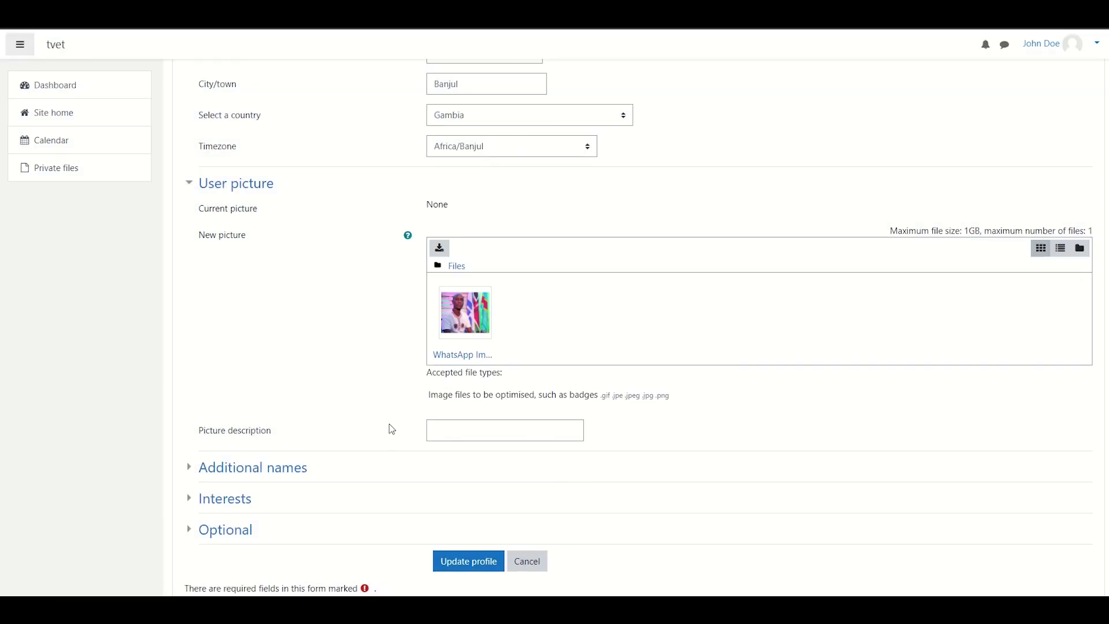
pyautogui.scroll(-2, 391, 428)
# Expand the Additional names, Interests and Optional sections of the profile form.
pyautogui.click(193, 381)
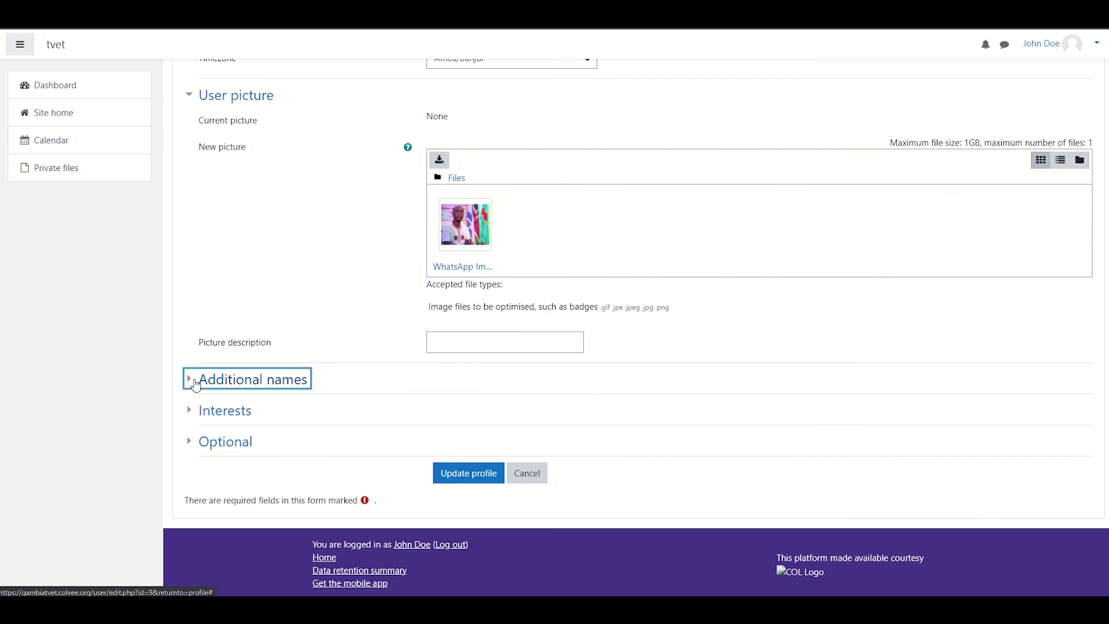
pyautogui.scroll(-1, 348, 463)
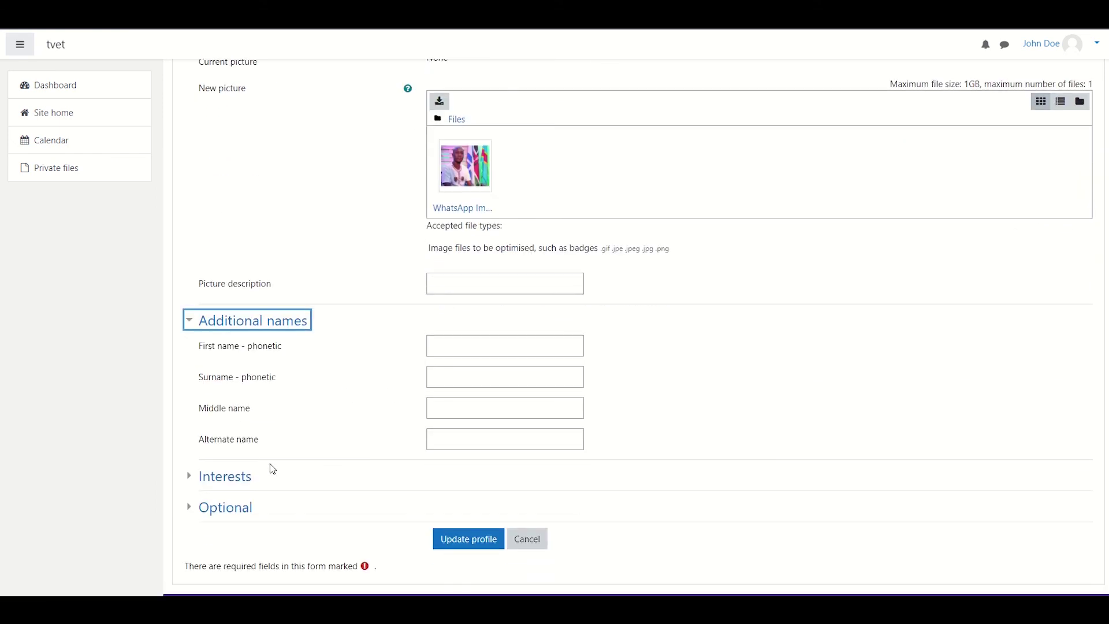
pyautogui.click(195, 476)
pyautogui.scroll(-2, 500, 512)
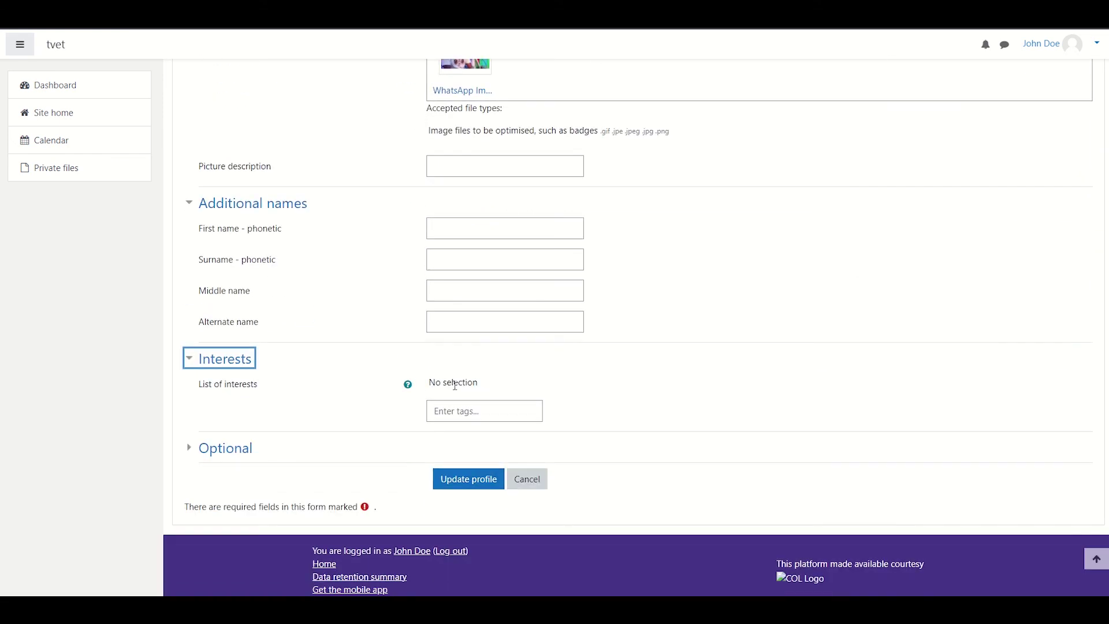
pyautogui.click(192, 449)
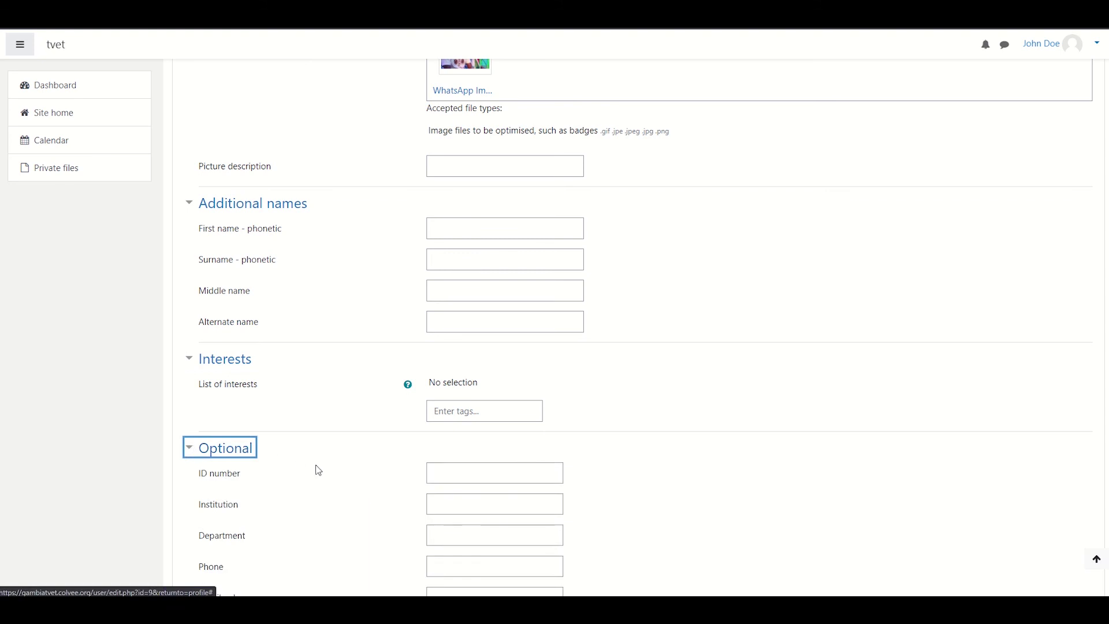
pyautogui.scroll(-3, 357, 371)
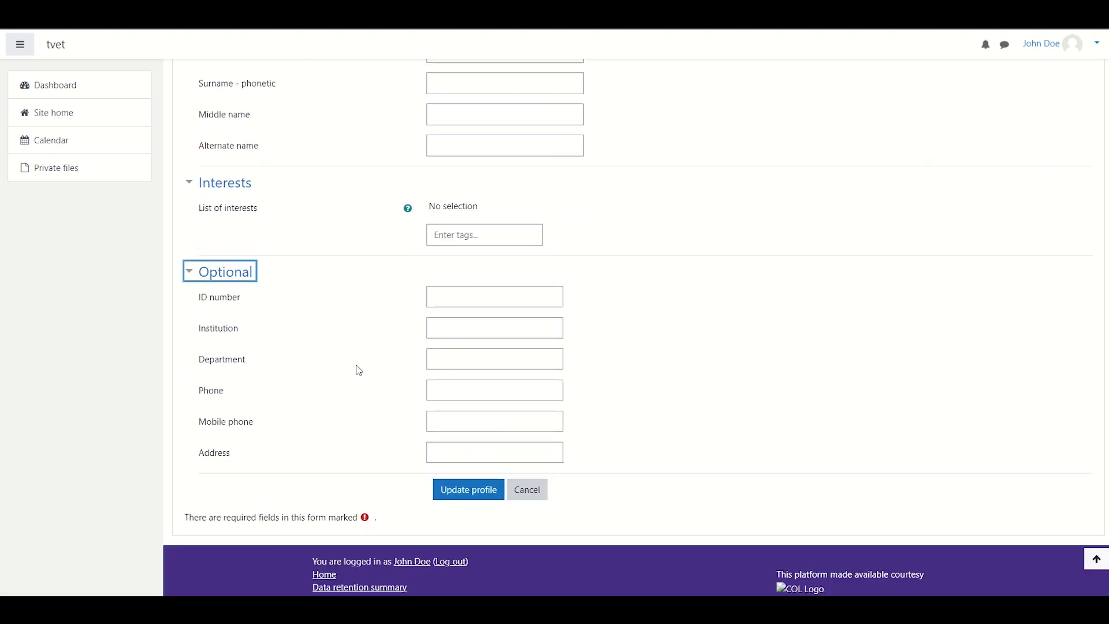
# Leave ID number, Institution, Department, phones and Address blank, then update the profile.
pyautogui.click(476, 299)
pyautogui.click(468, 327)
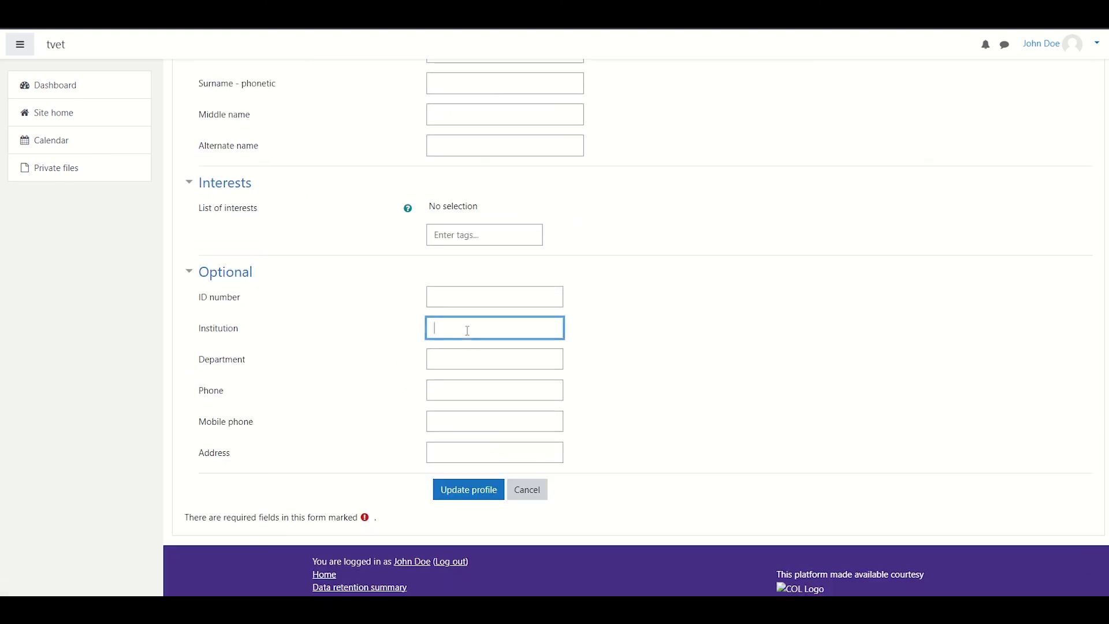
pyautogui.click(470, 360)
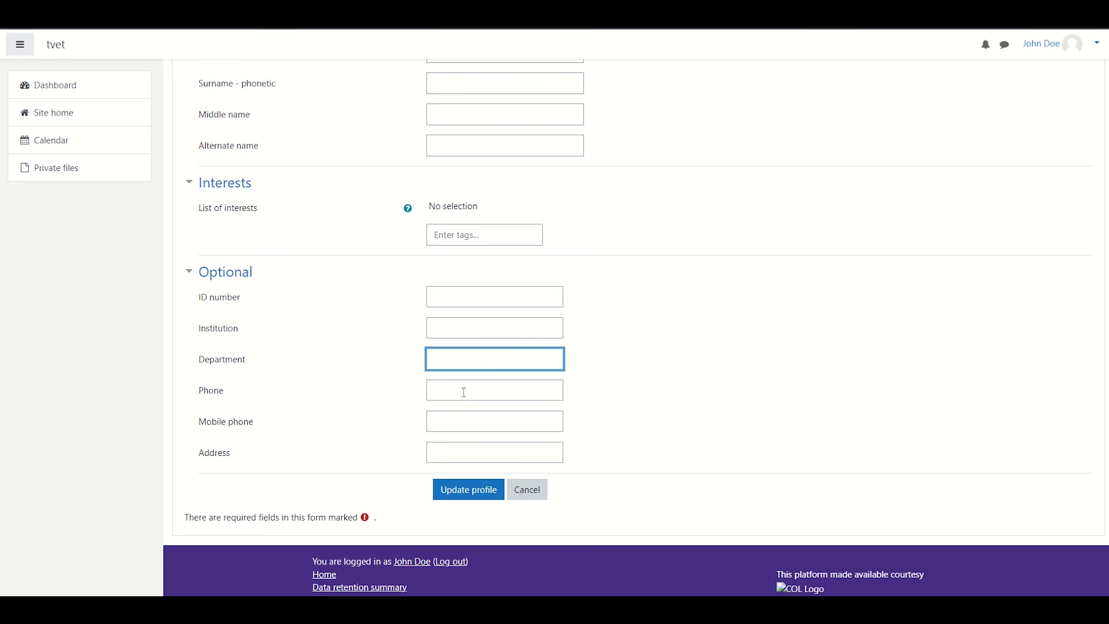
pyautogui.click(464, 391)
pyautogui.click(463, 425)
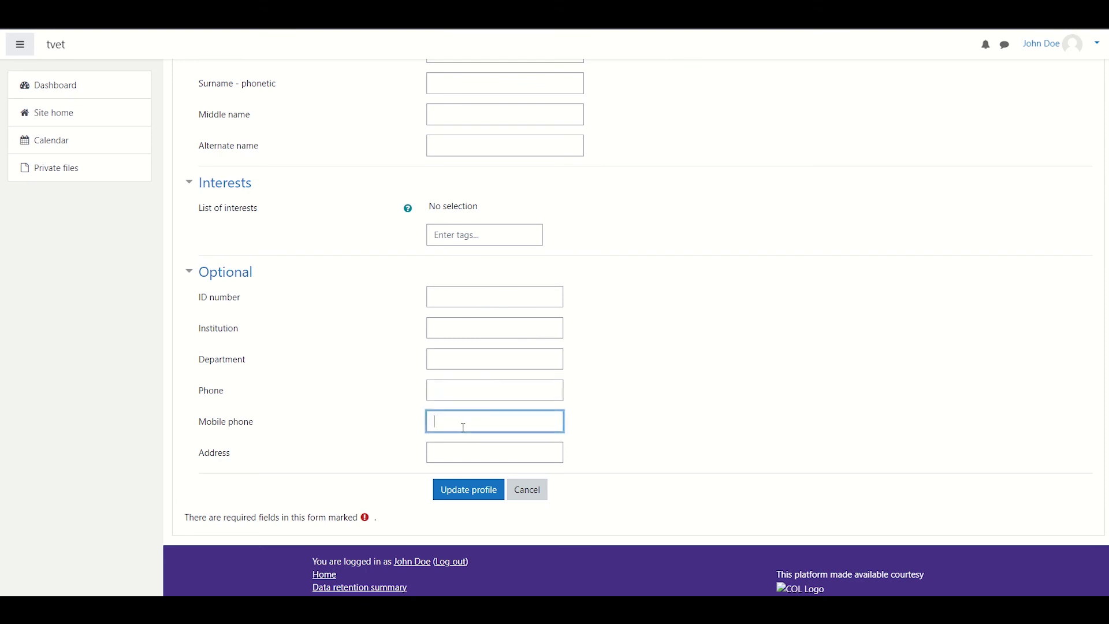
pyautogui.click(461, 452)
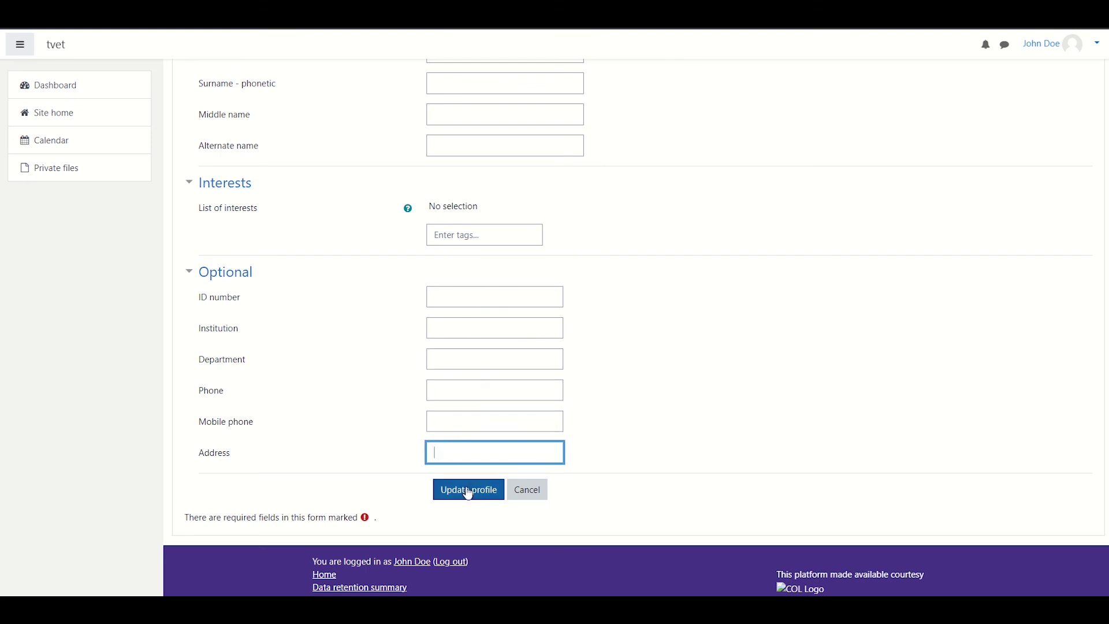
pyautogui.click(467, 490)
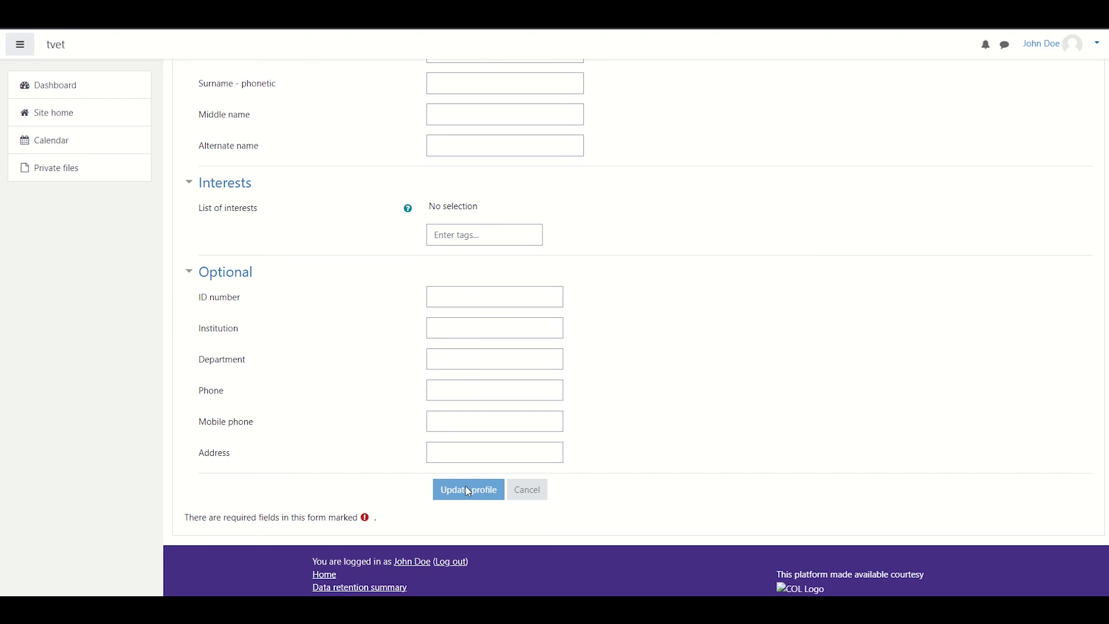